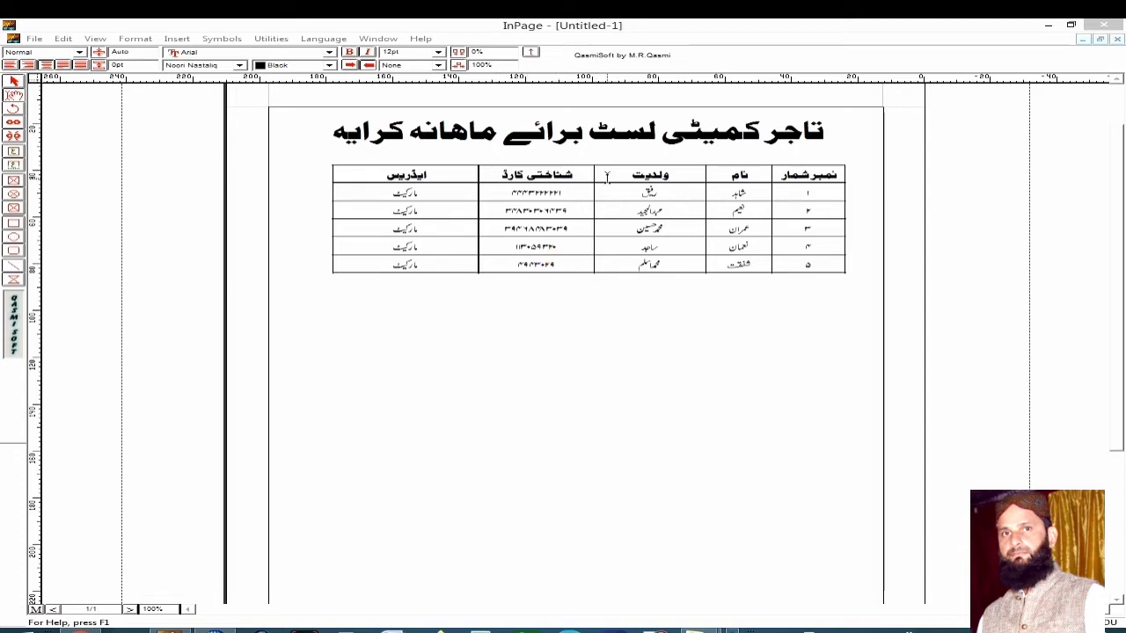
- Insert a blank line between the page title and the table
left_click(622, 155)
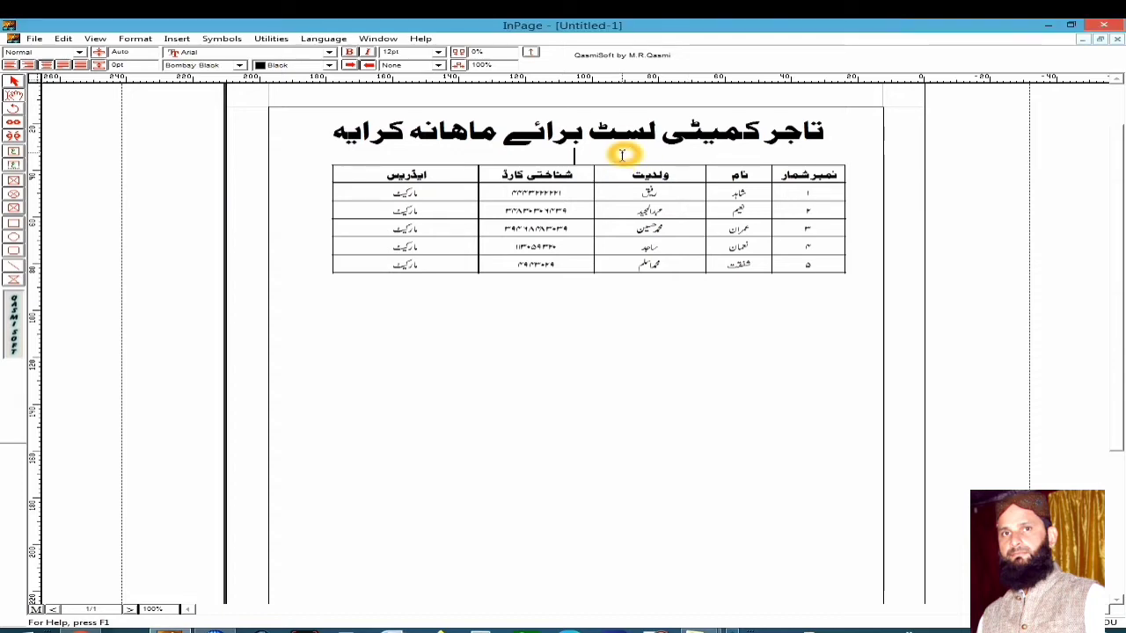
key("Return")
left_click(738, 297)
left_click(762, 227)
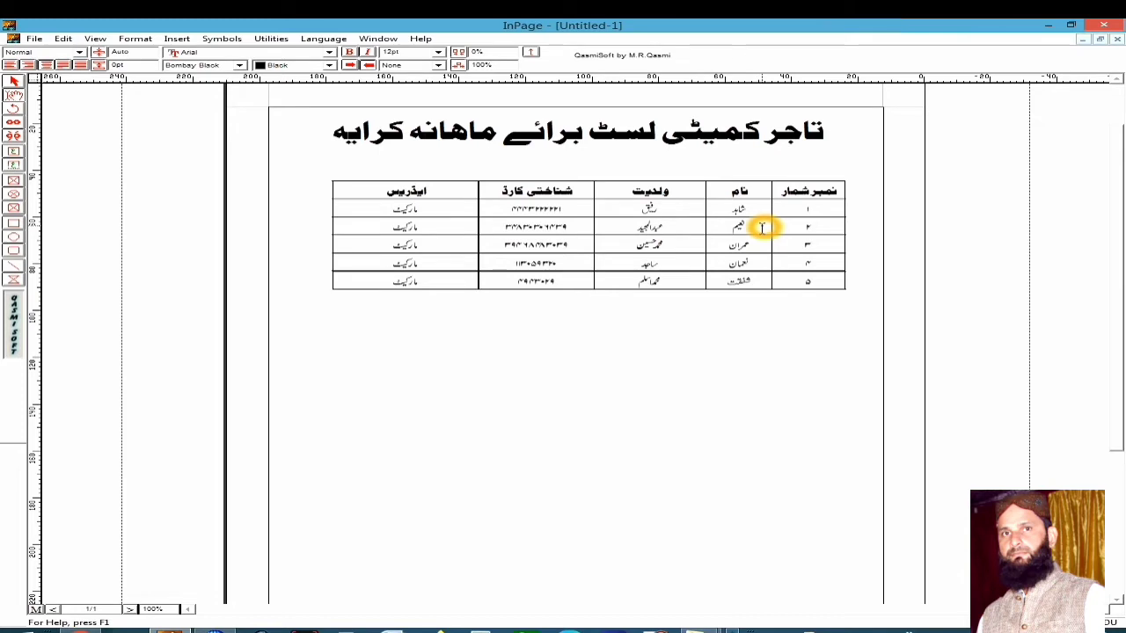
left_click(789, 209)
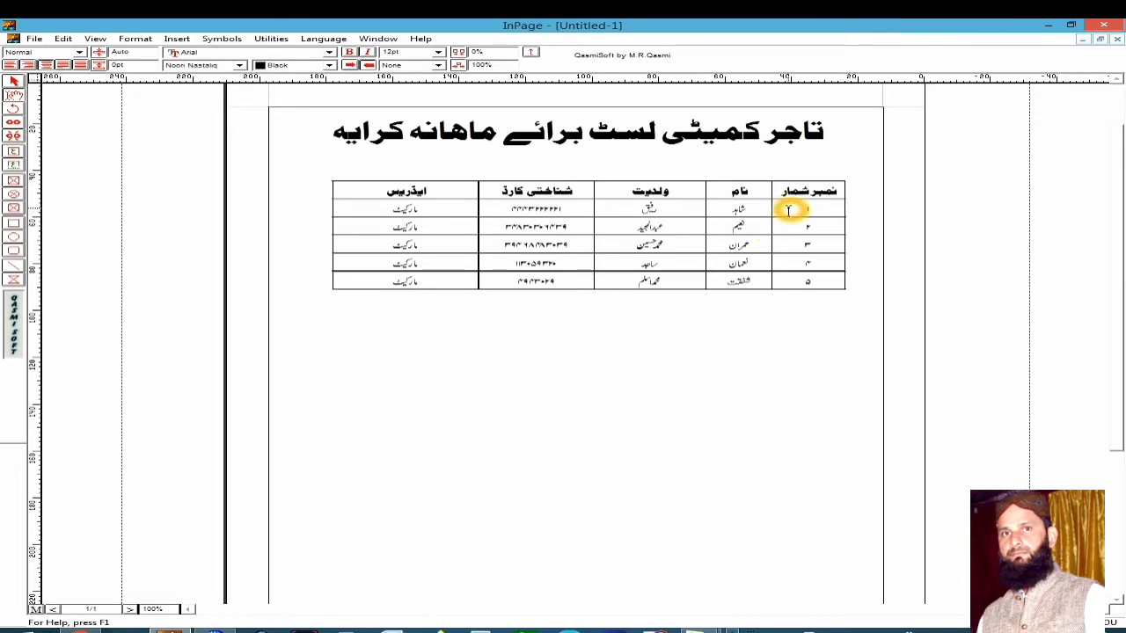
left_click_drag(789, 210, 412, 213)
left_click_drag(691, 213, 694, 282)
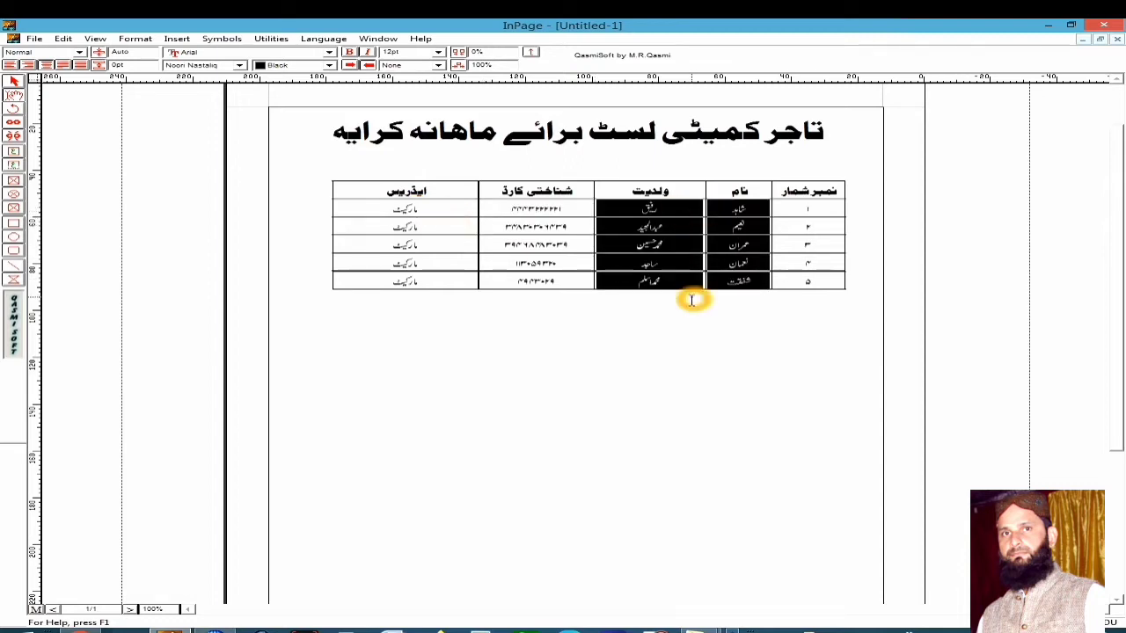
left_click(723, 262)
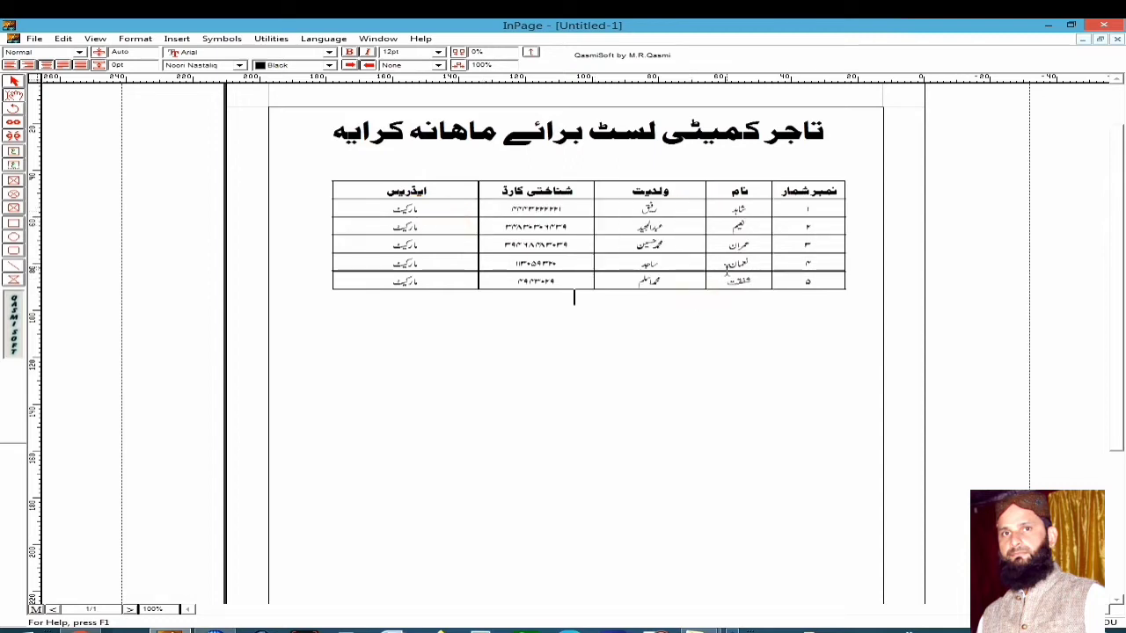
left_click(732, 219)
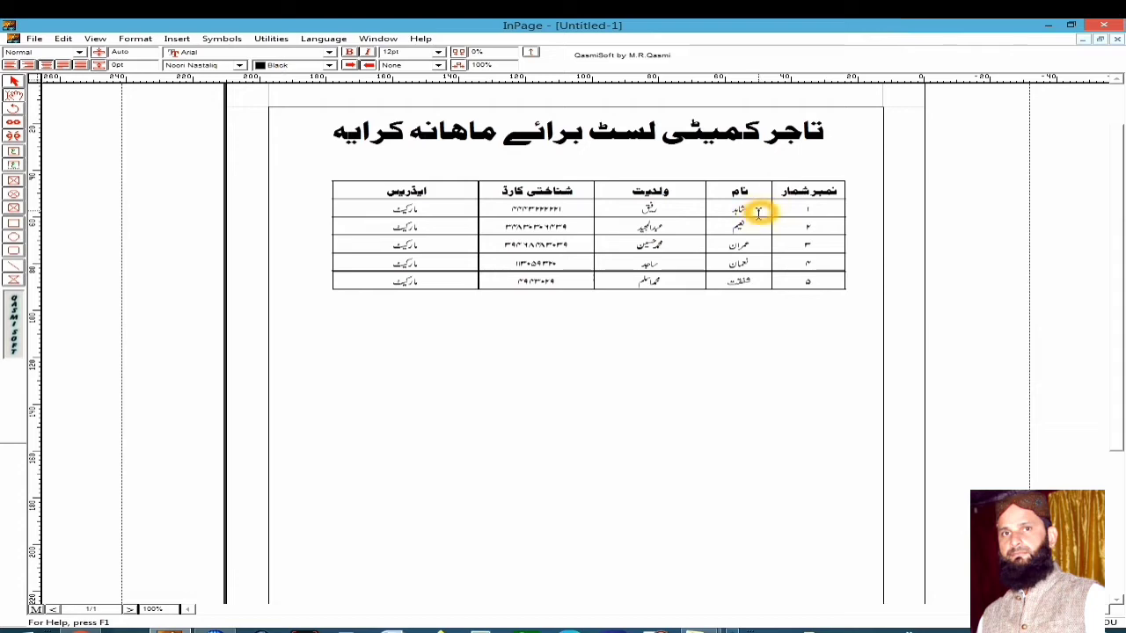
left_click(759, 213)
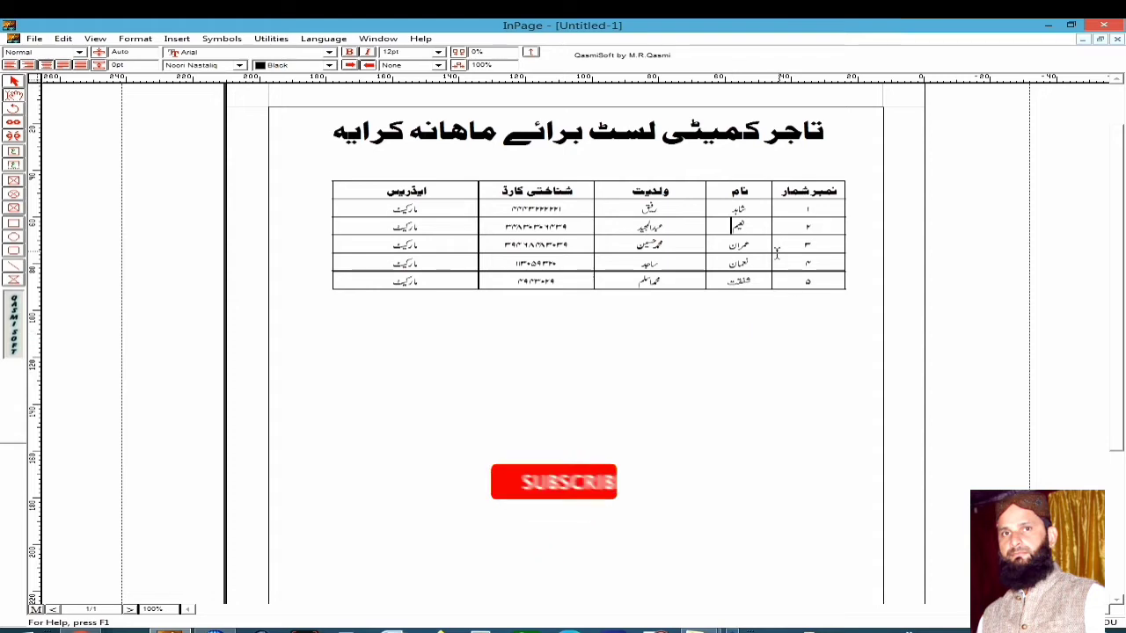
left_click(746, 222)
left_click(620, 263)
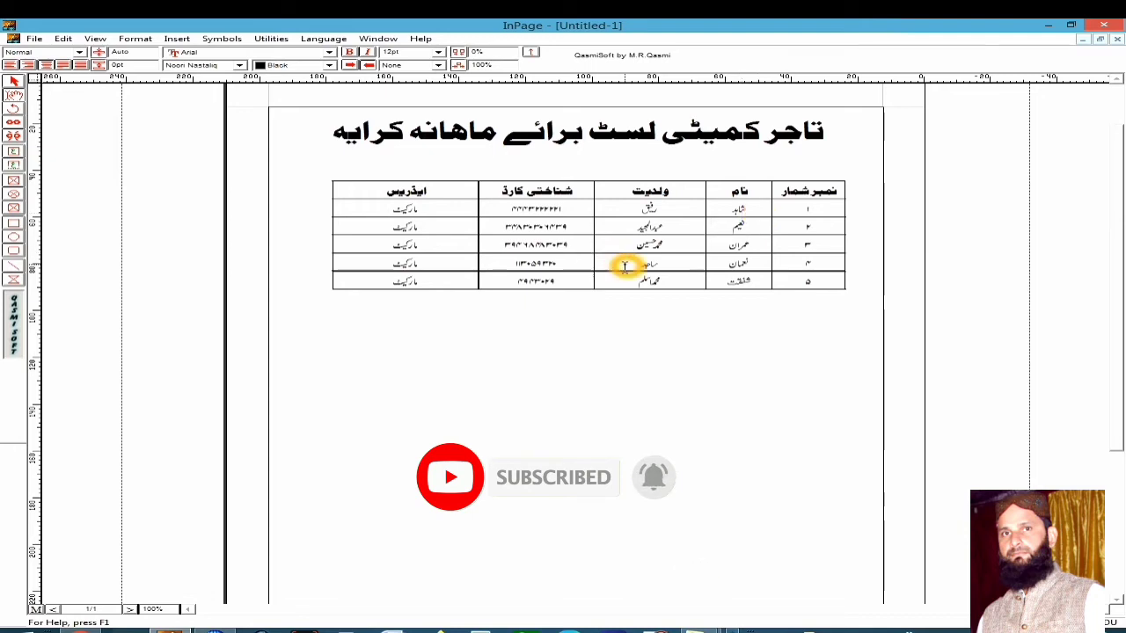
left_click(712, 221)
left_click(718, 225)
left_click(600, 318)
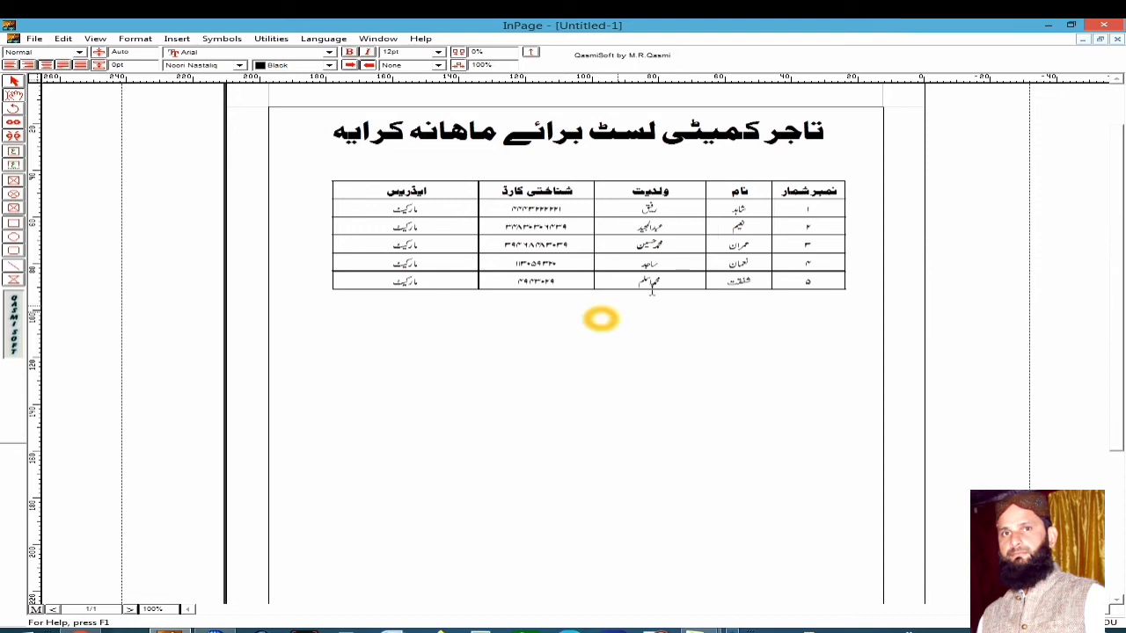
- Insert an empty row before serial number ۲ in the table
left_click(706, 238)
left_click(608, 234)
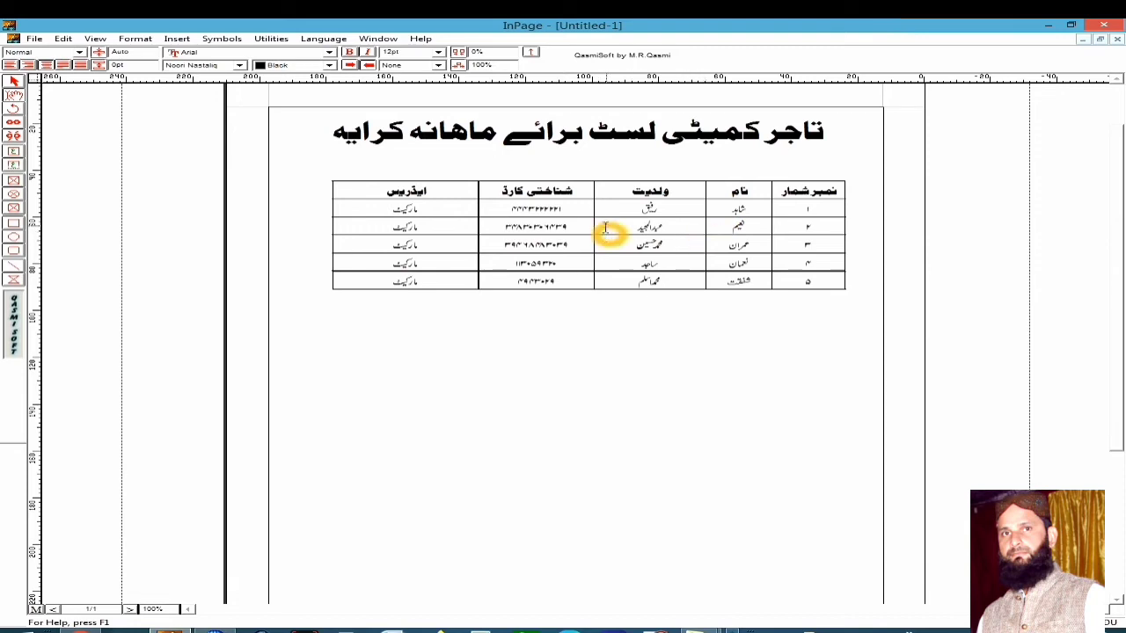
left_click(172, 57)
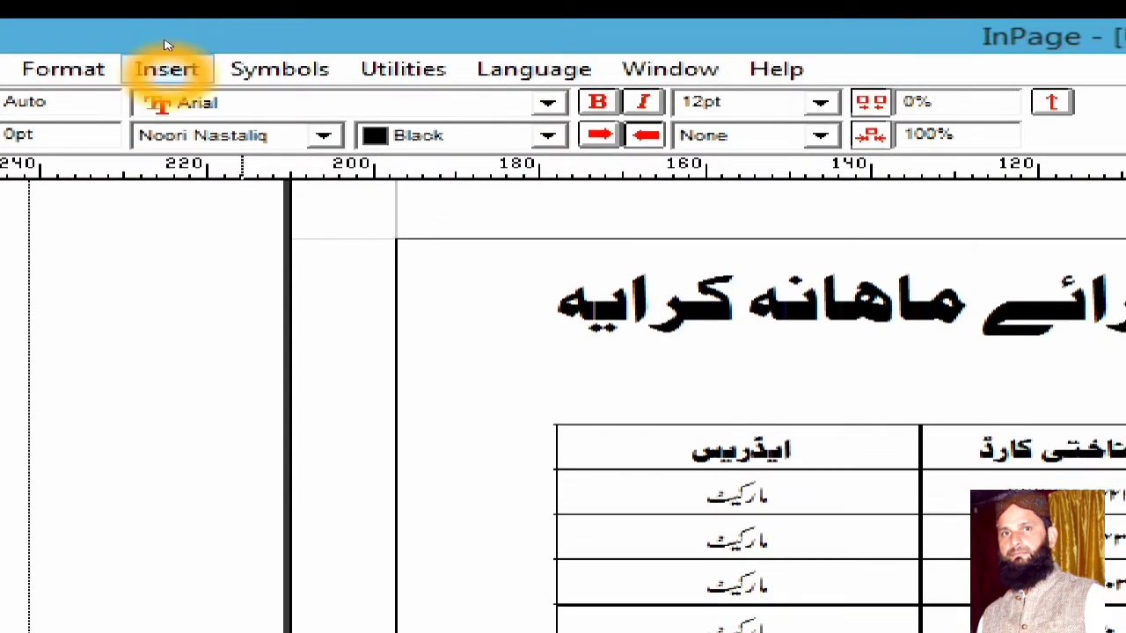
left_click(63, 68)
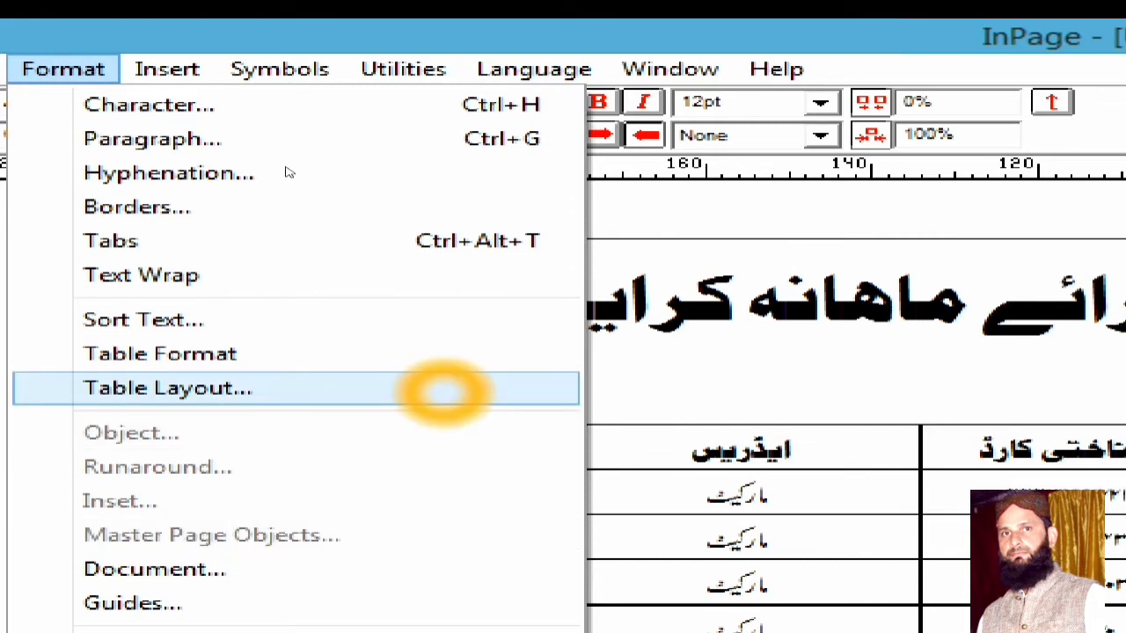
left_click(445, 392)
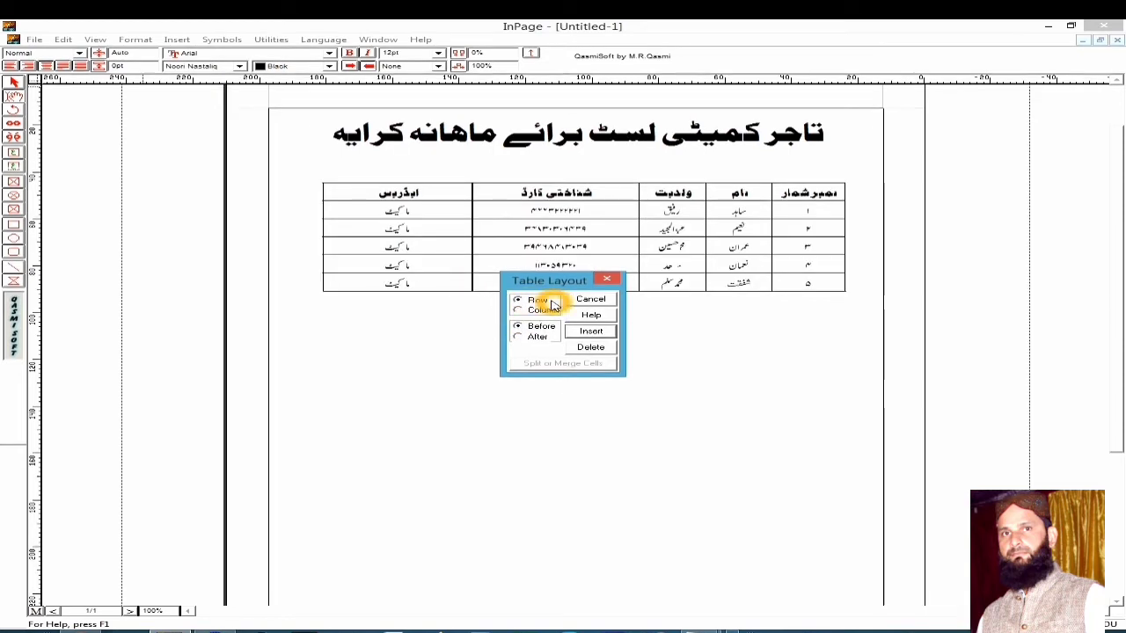
left_click(603, 333)
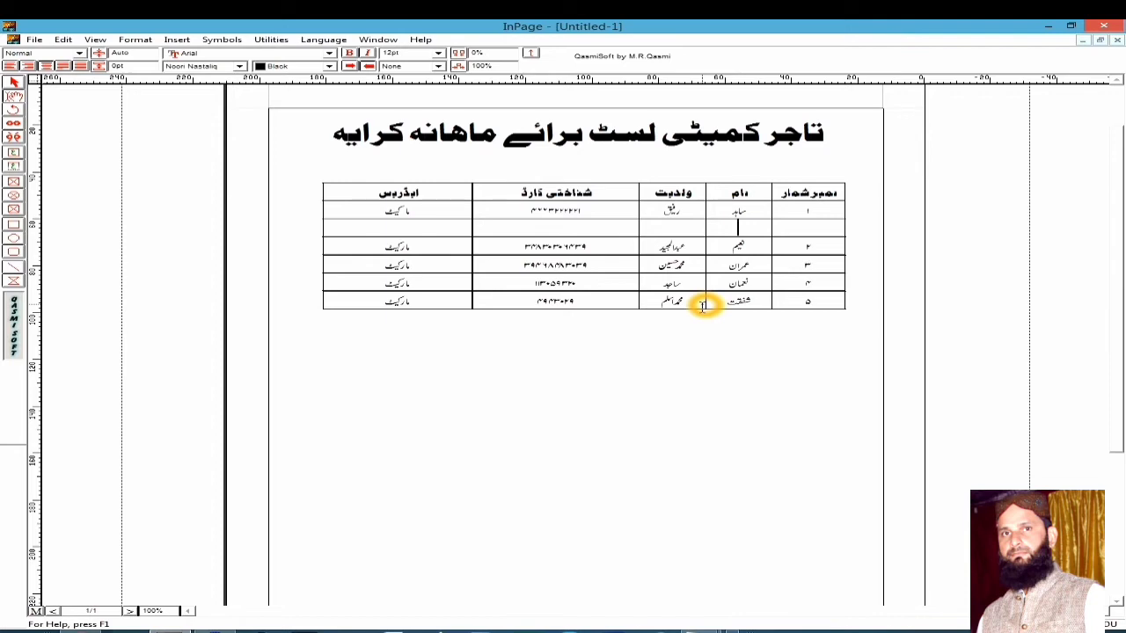
left_click_drag(786, 230, 365, 227)
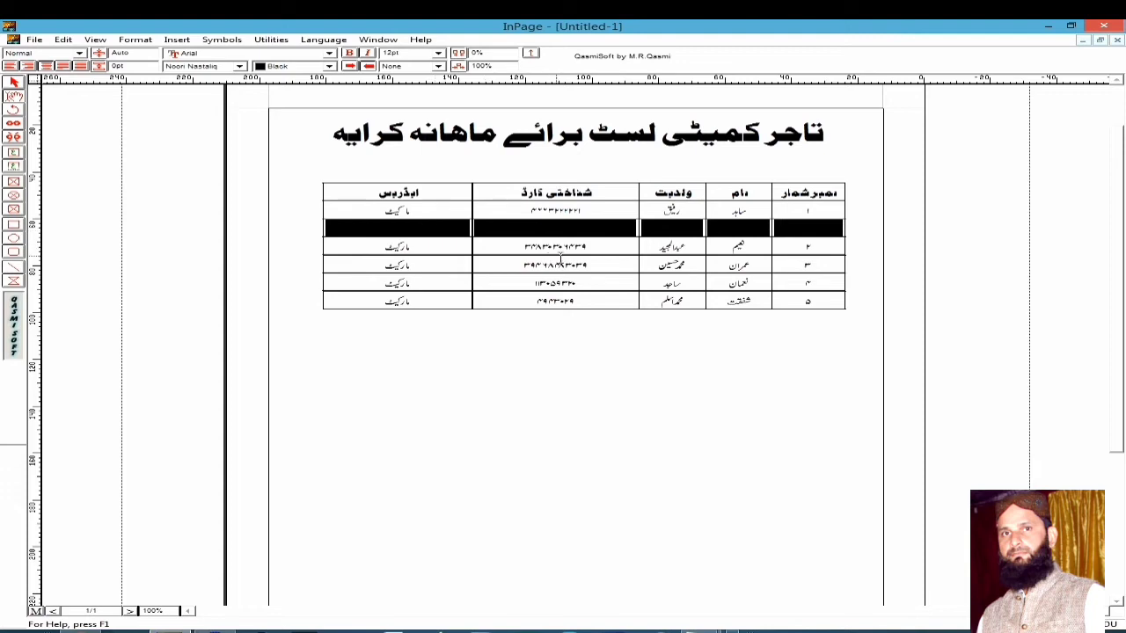
- Insert an empty row after serial number ۳ in the table
left_click(645, 259)
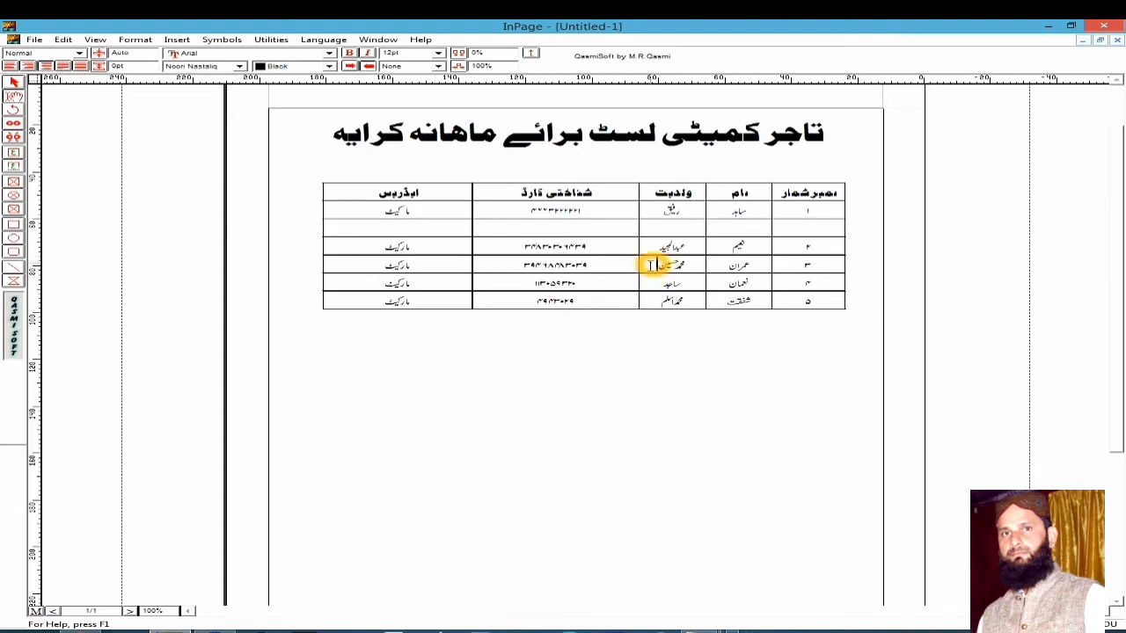
left_click(136, 40)
left_click(241, 169)
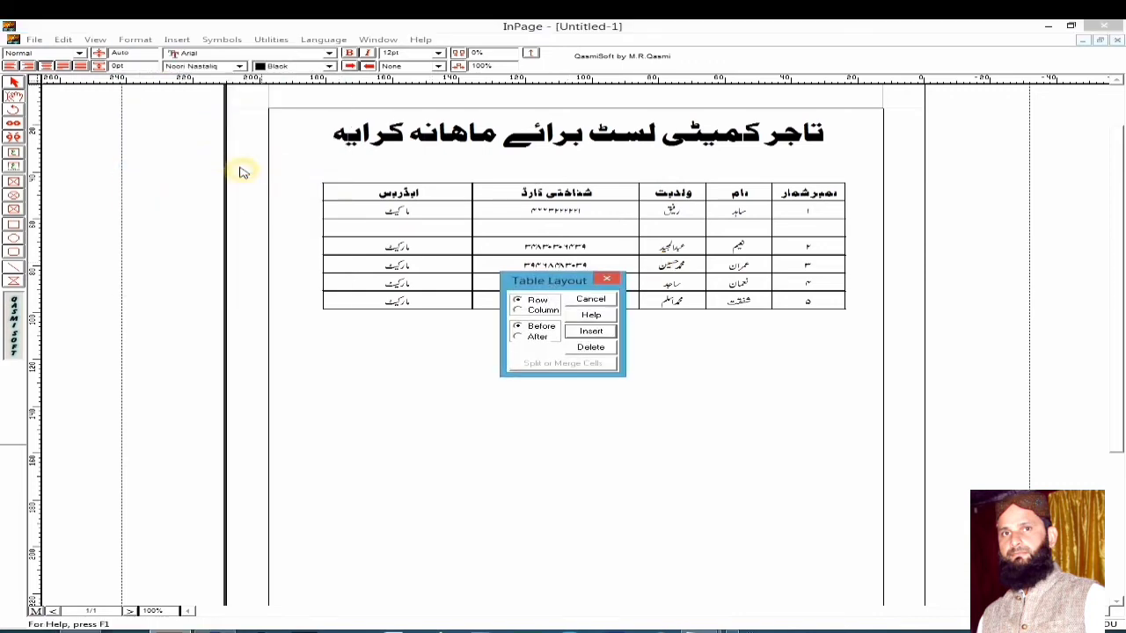
left_click(522, 322)
left_click(537, 337)
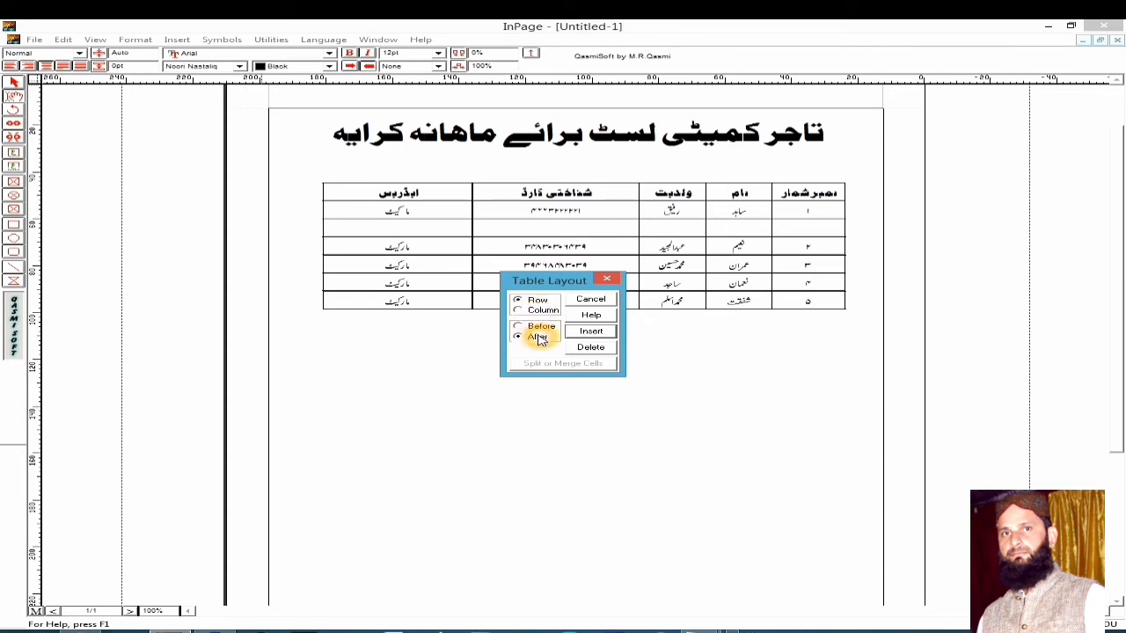
left_click(590, 339)
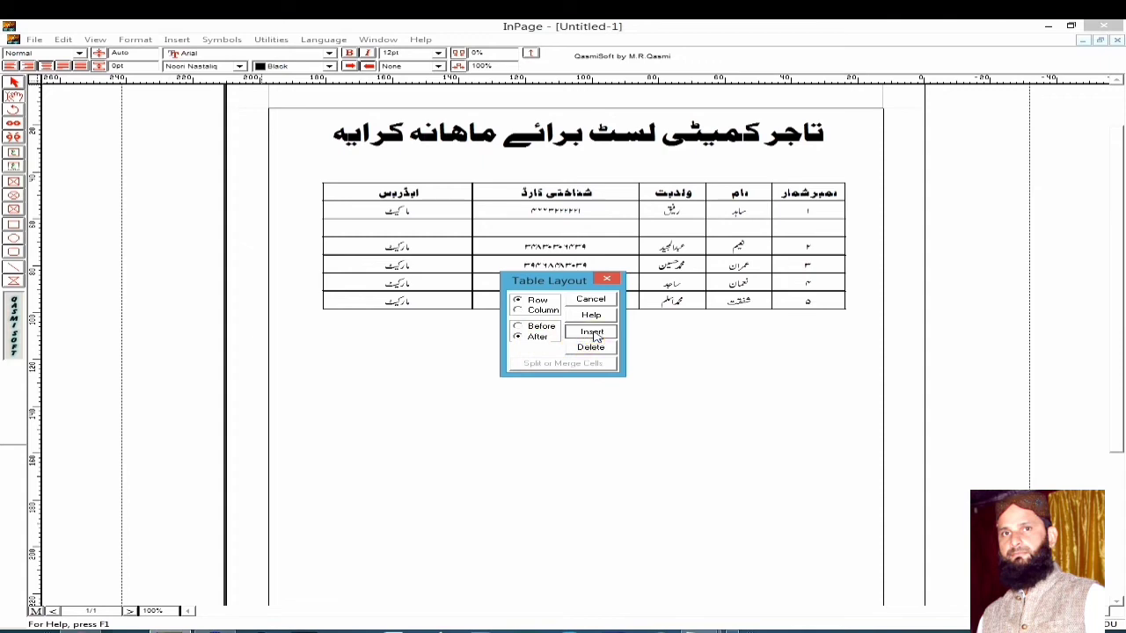
left_click(730, 297)
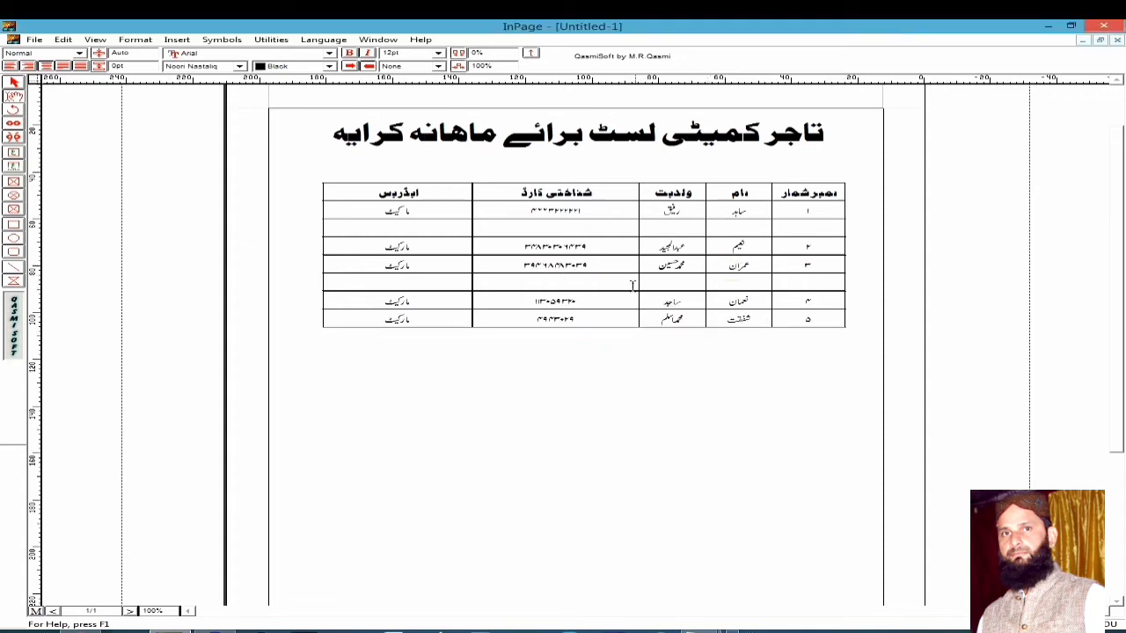
left_click(391, 278)
left_click(634, 289)
left_click(614, 195)
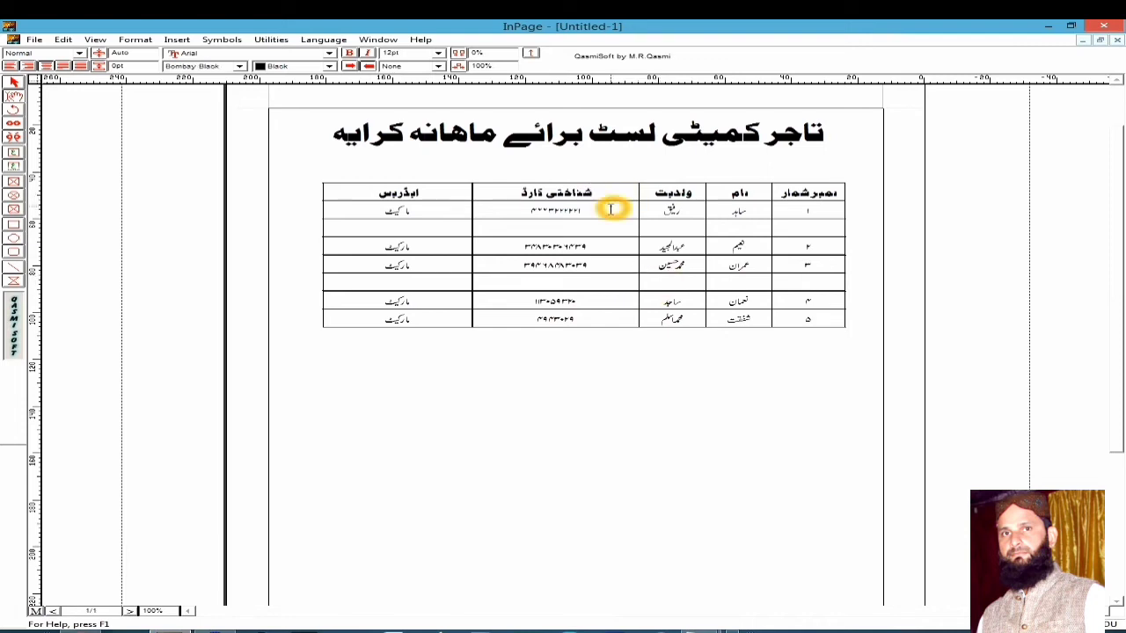
left_click(624, 199)
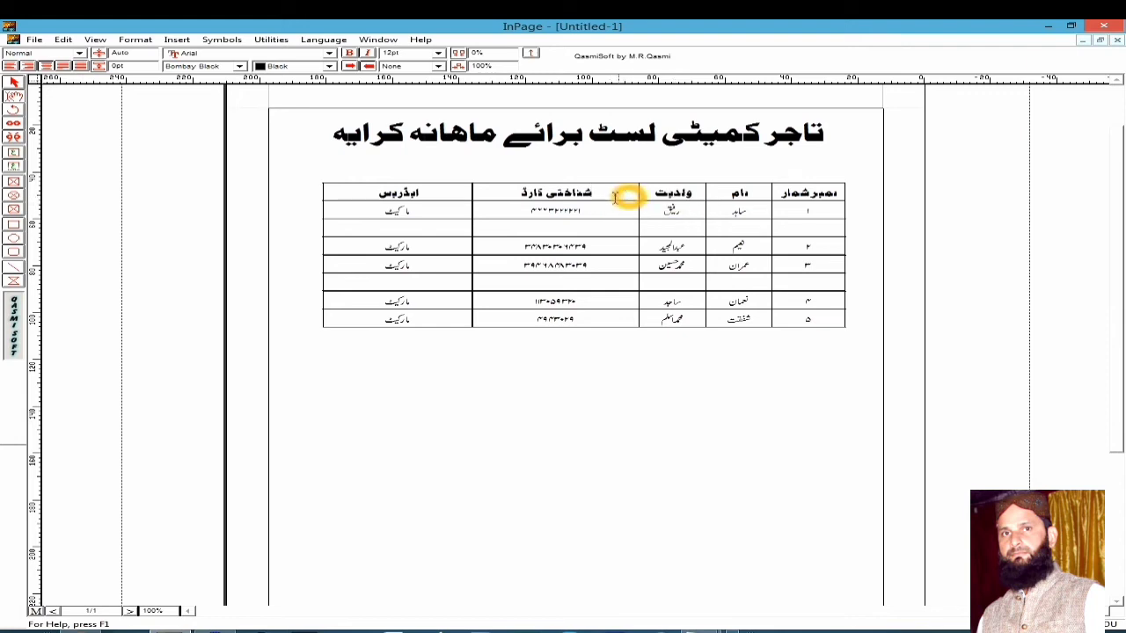
left_click(494, 199)
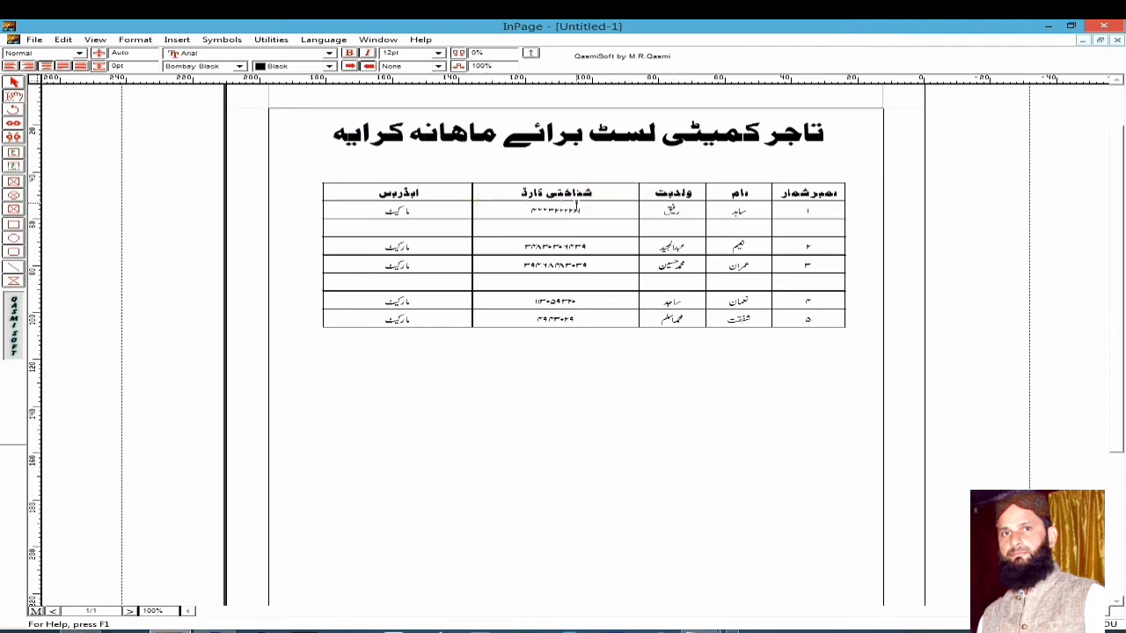
- Insert a new column before the شناختی کارڈ column and enter قومیت as its heading
left_click(619, 195)
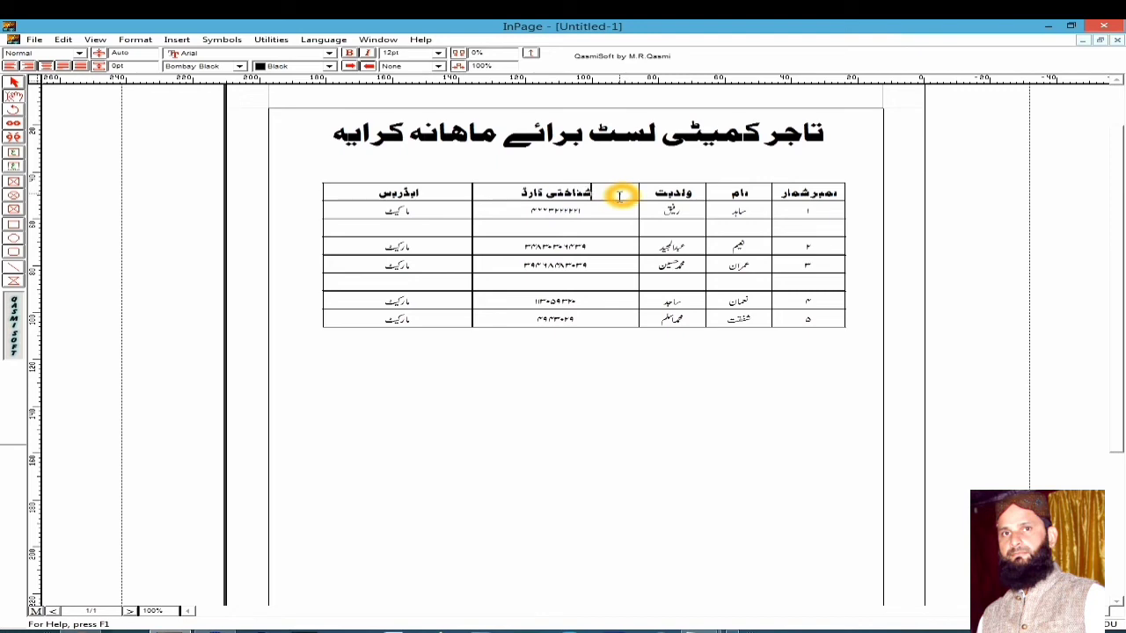
left_click(621, 195)
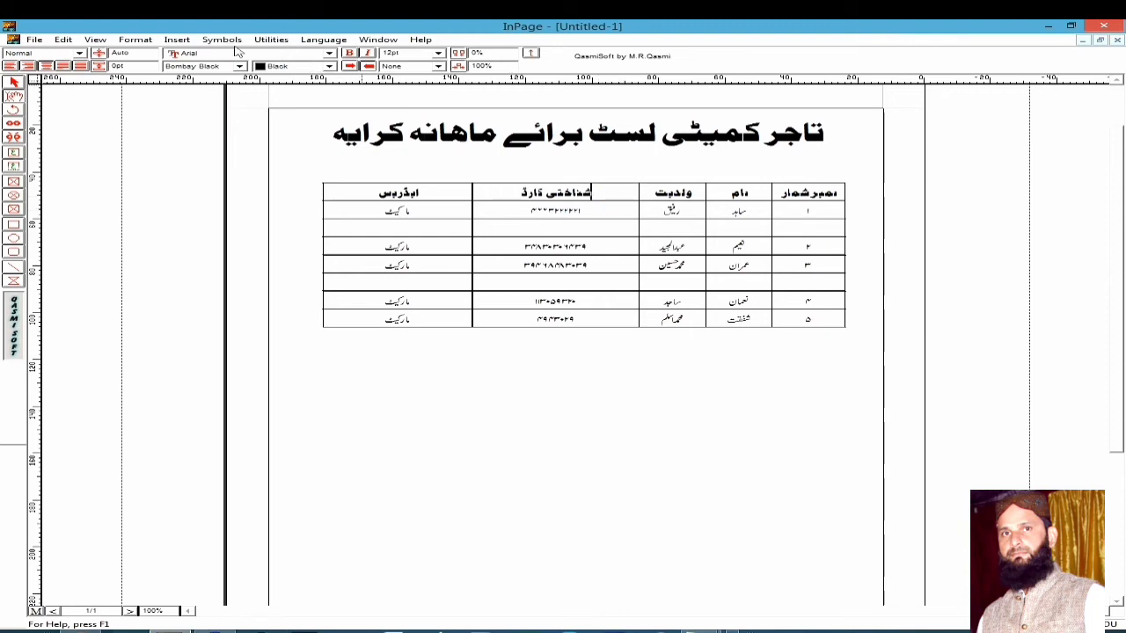
left_click(137, 39)
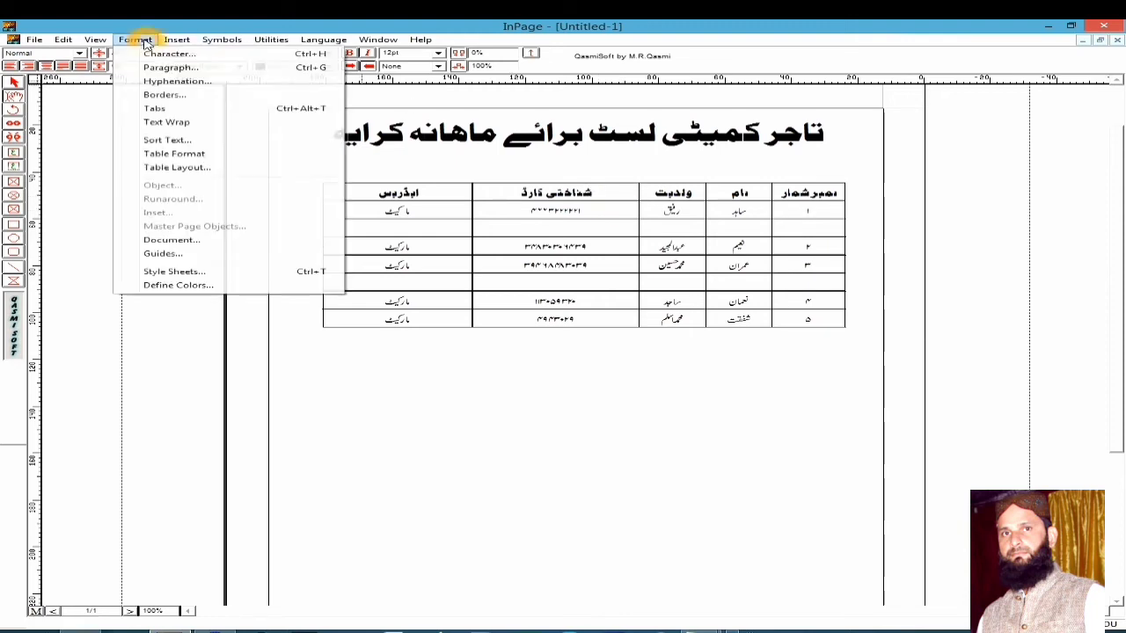
left_click(232, 168)
left_click(520, 312)
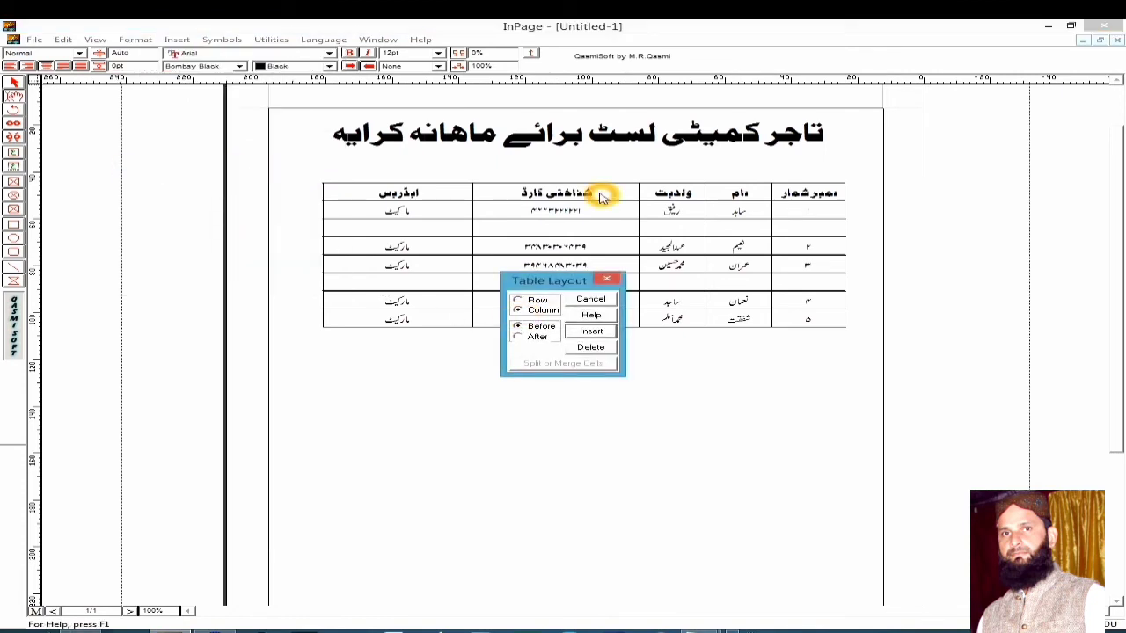
left_click(507, 199)
left_click(592, 197)
left_click(534, 318)
left_click(580, 337)
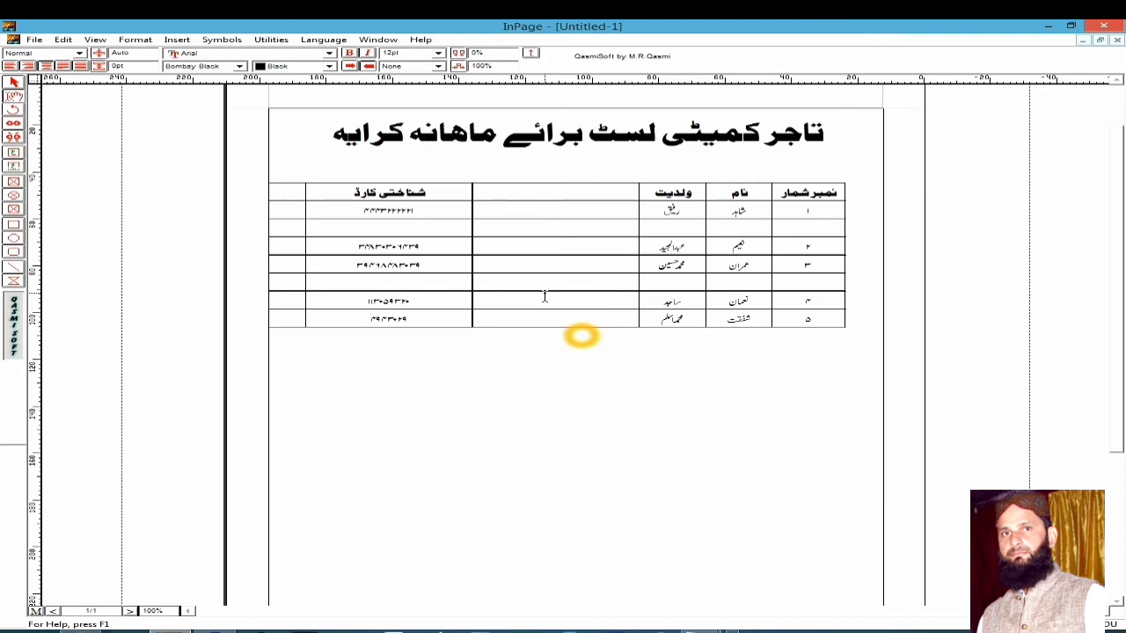
left_click(560, 191)
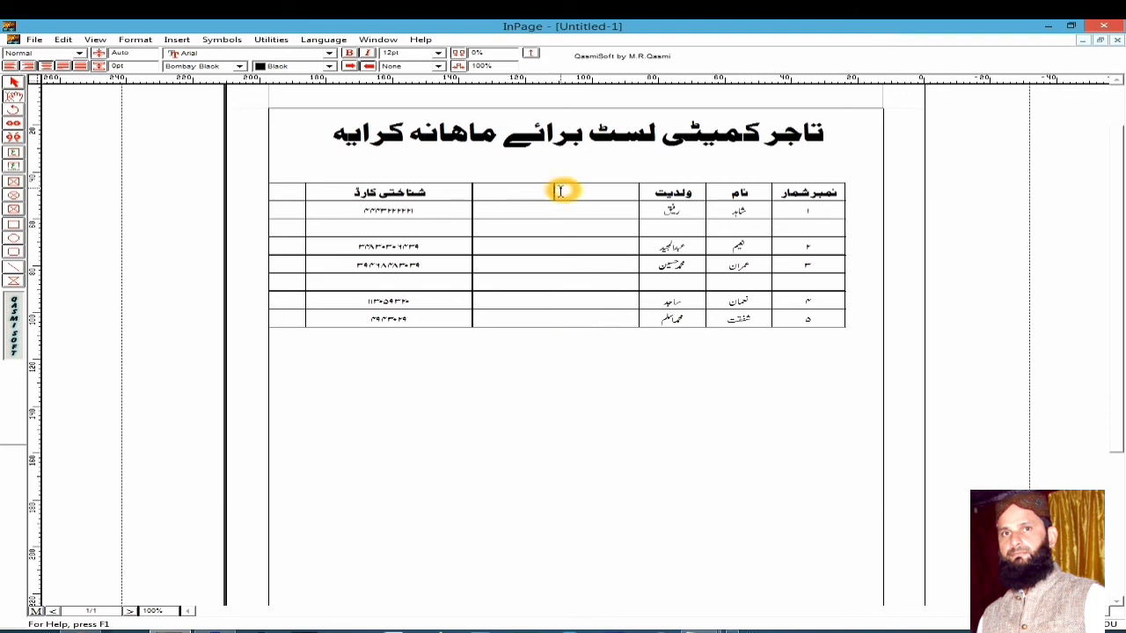
type("قومیت")
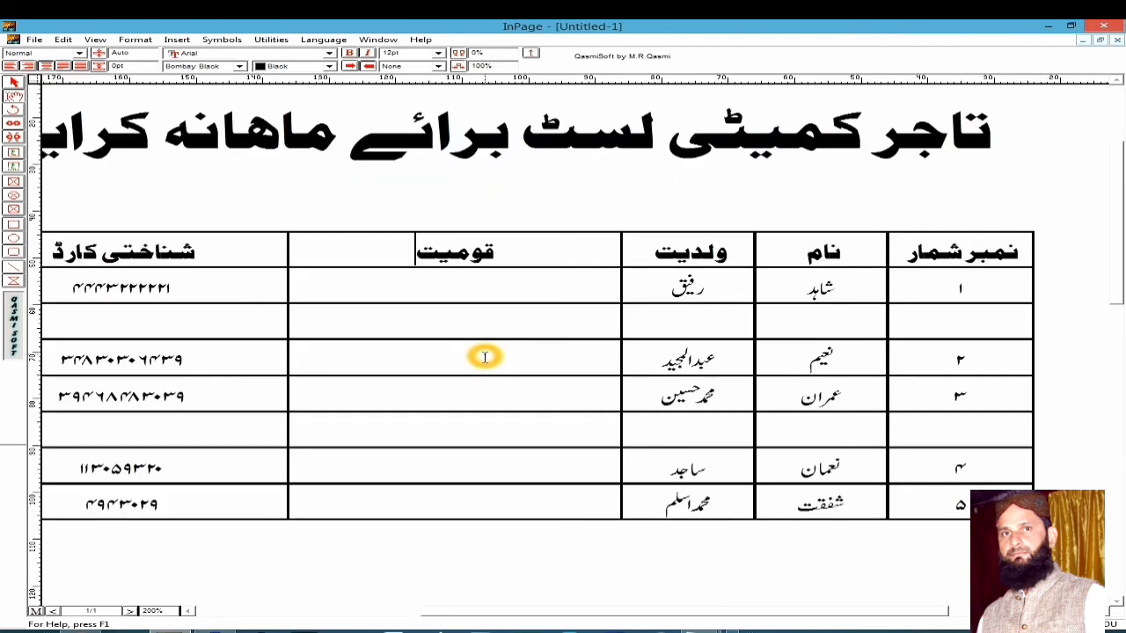
- Narrow the قومیت column to about 27 mm, شناختی کارڈ to about 42 mm and ایڈریس to about 31 mm to fit the page
key("ctrl+2")
left_click_drag(278, 287, 441, 297)
left_click_drag(467, 616, 372, 616)
left_click_drag(151, 293, 354, 294)
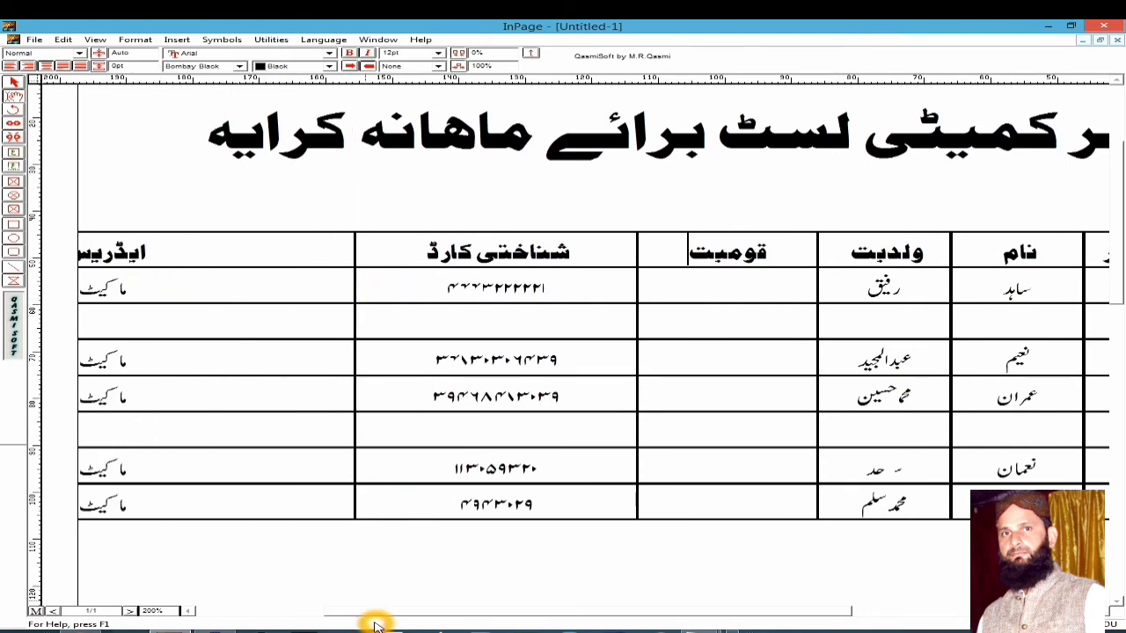
left_click_drag(378, 616, 264, 614)
left_click_drag(306, 387, 381, 364)
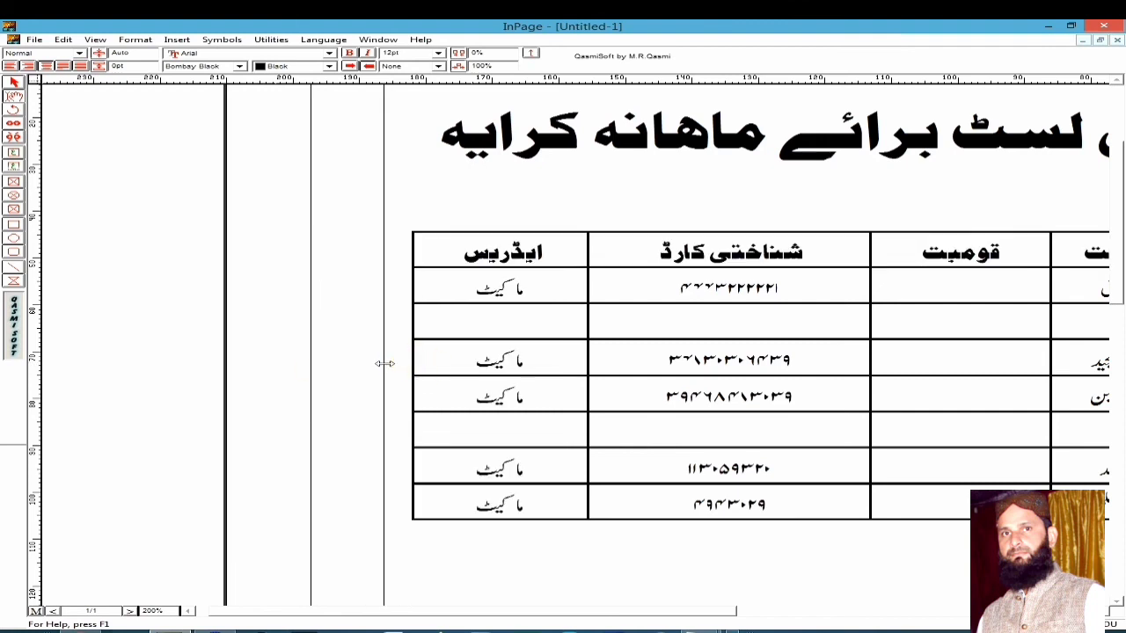
key("ctrl+1")
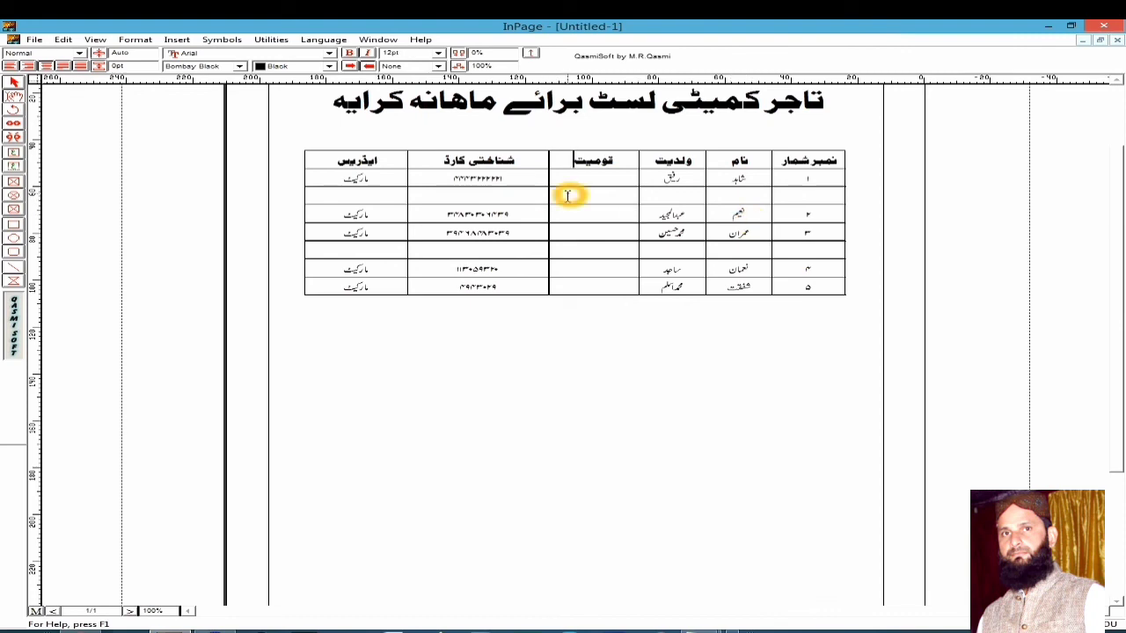
- Delete the empty row between serial numbers ۱ and ۲ from the table
left_click(805, 193)
left_click_drag(779, 199, 352, 194)
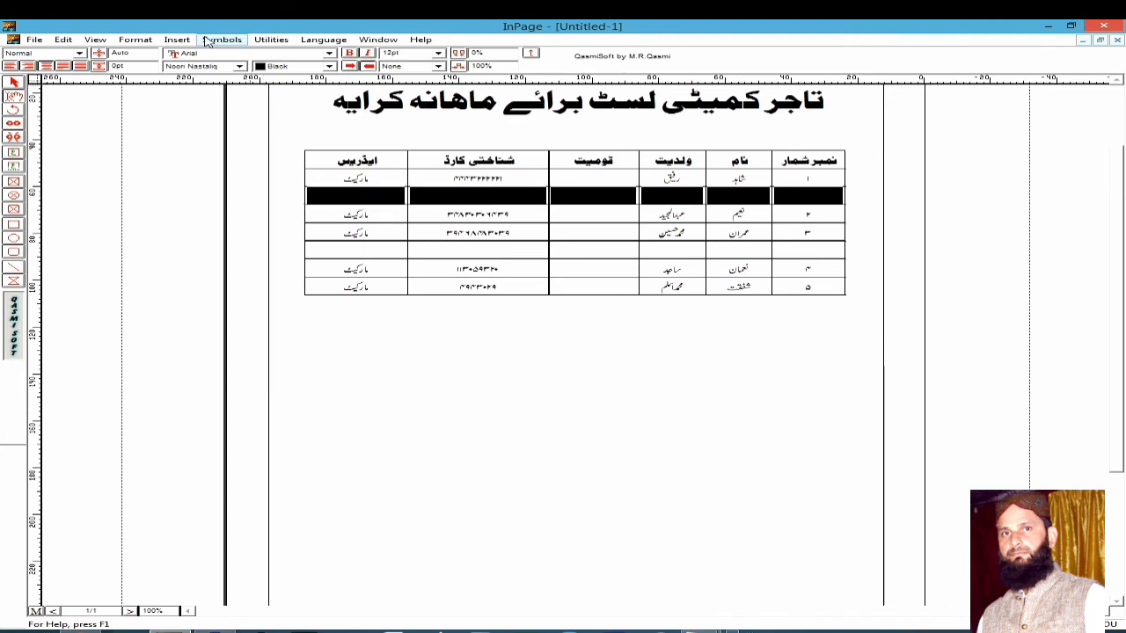
left_click(136, 40)
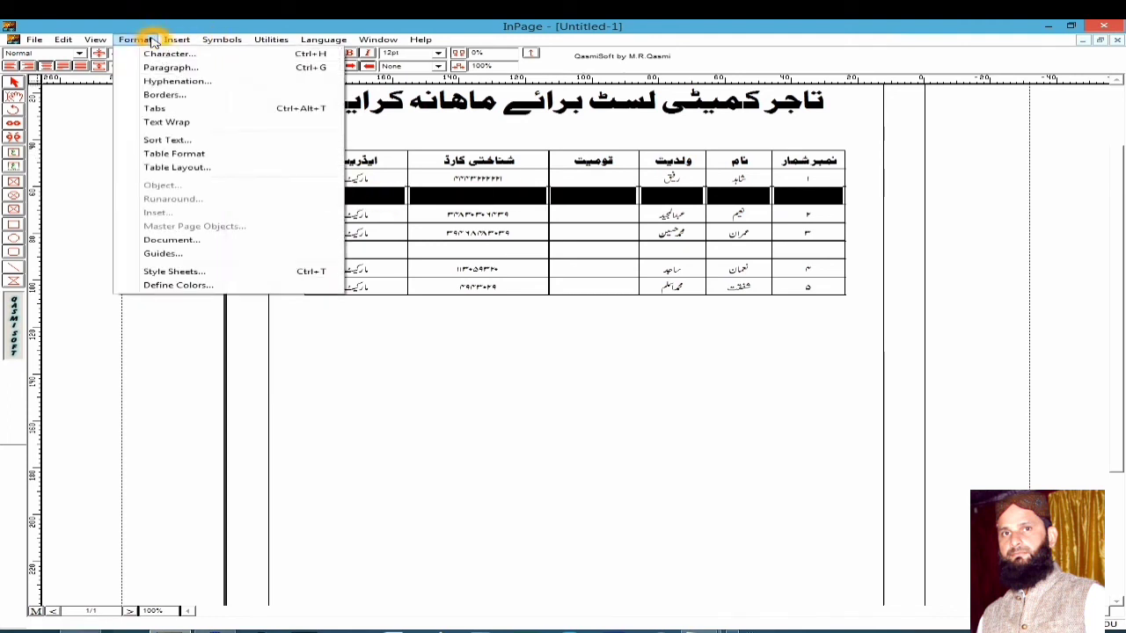
left_click(242, 168)
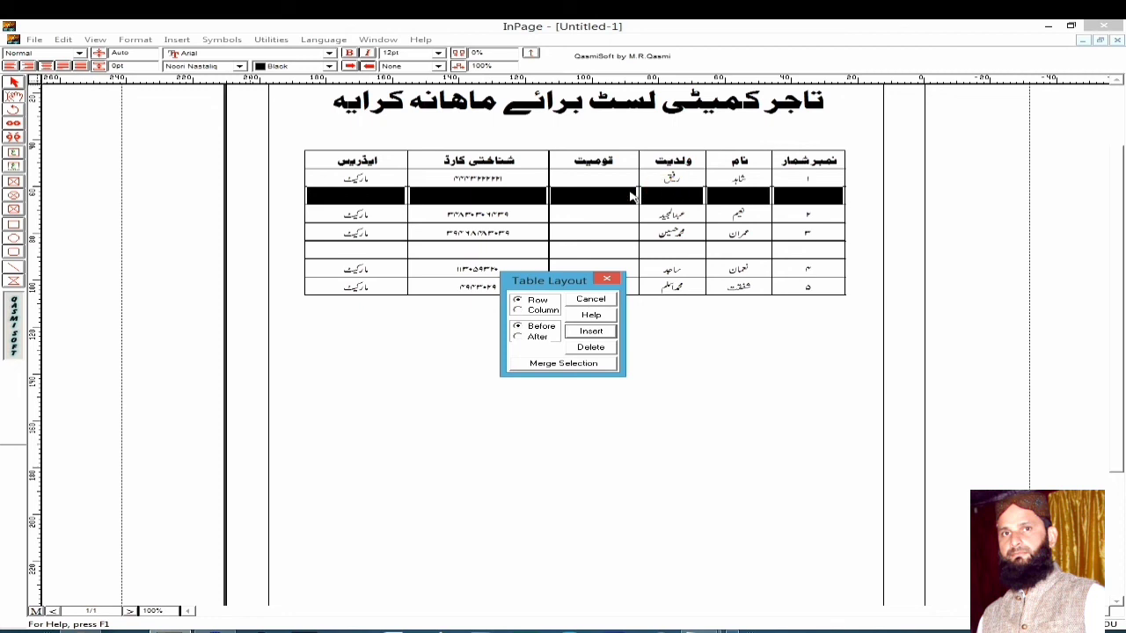
left_click(406, 193)
left_click(534, 301)
left_click(547, 303)
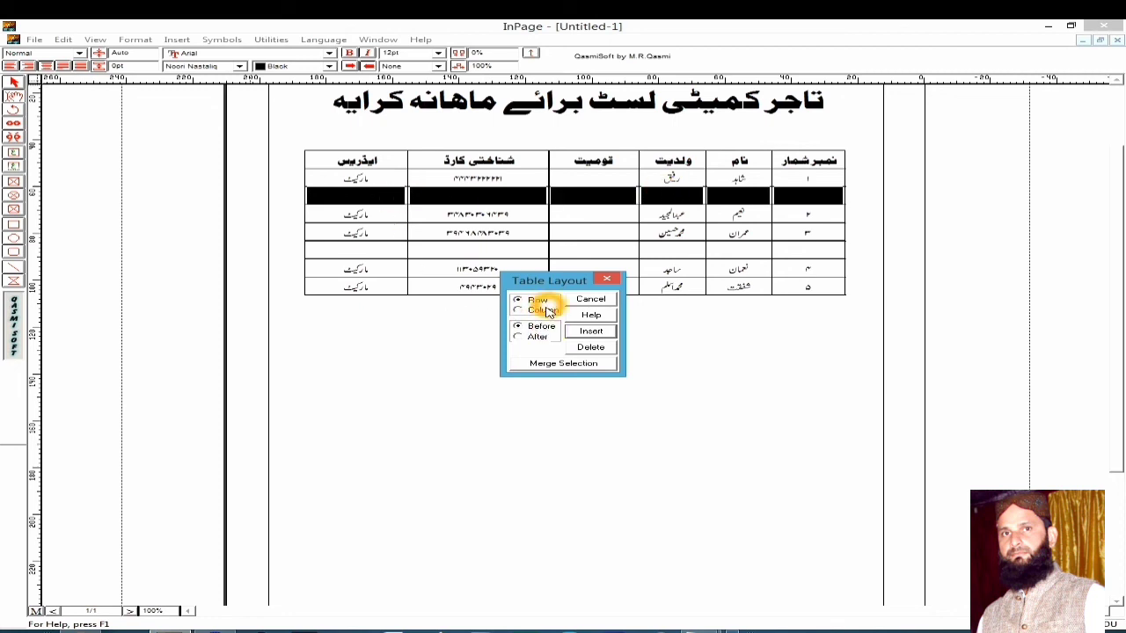
left_click(535, 301)
left_click(583, 348)
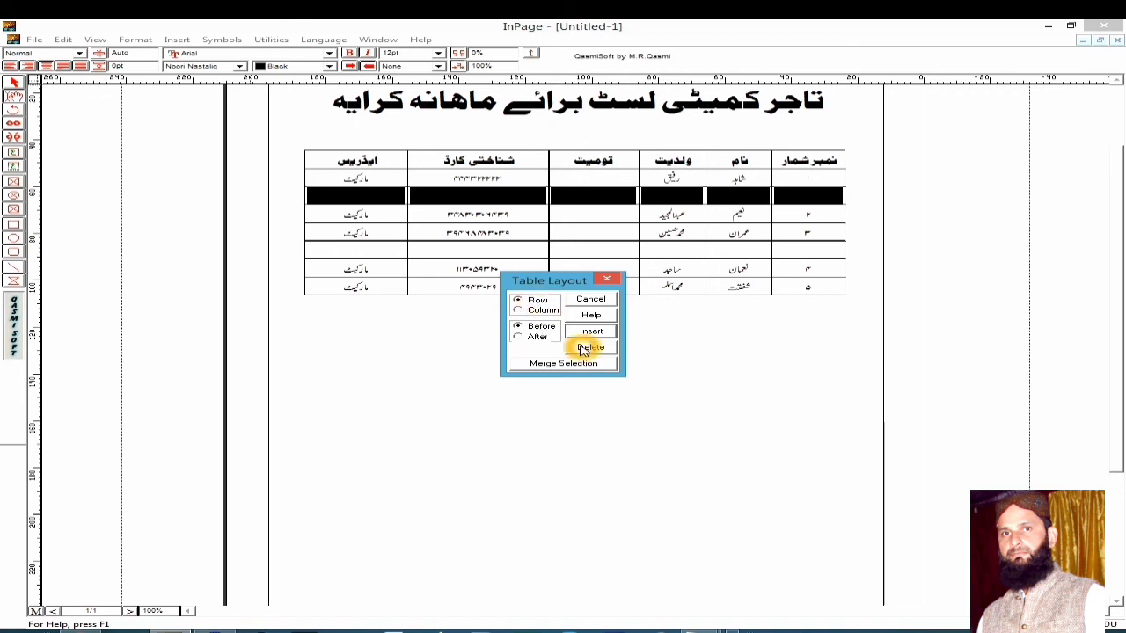
- Delete the empty row between serial numbers ۳ and ۴ from the table
left_click_drag(816, 231, 342, 234)
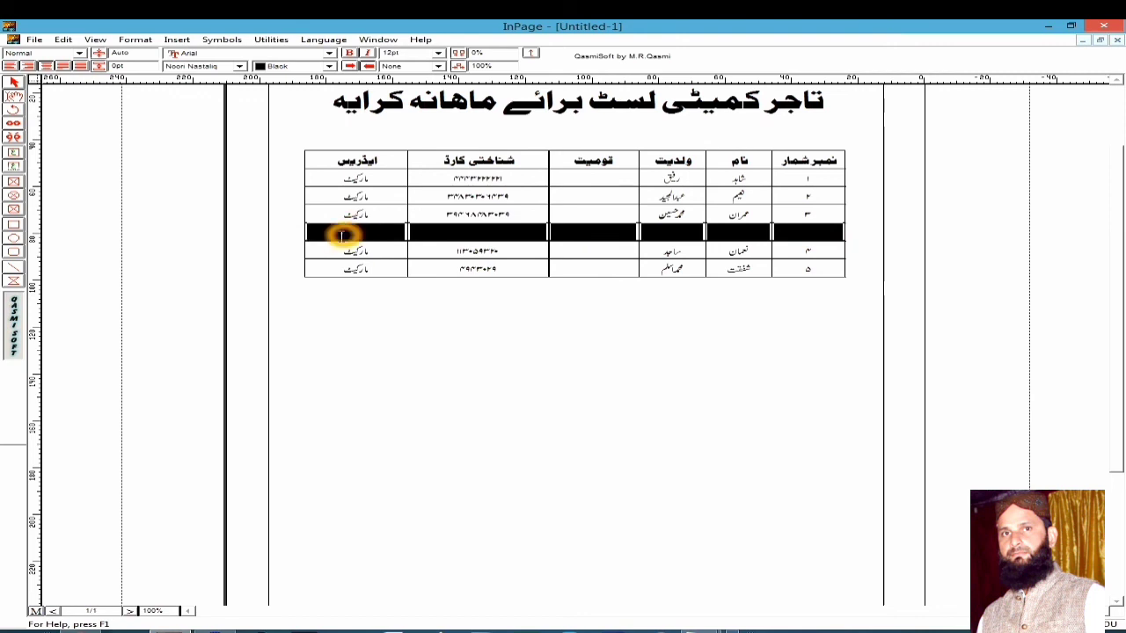
left_click(131, 41)
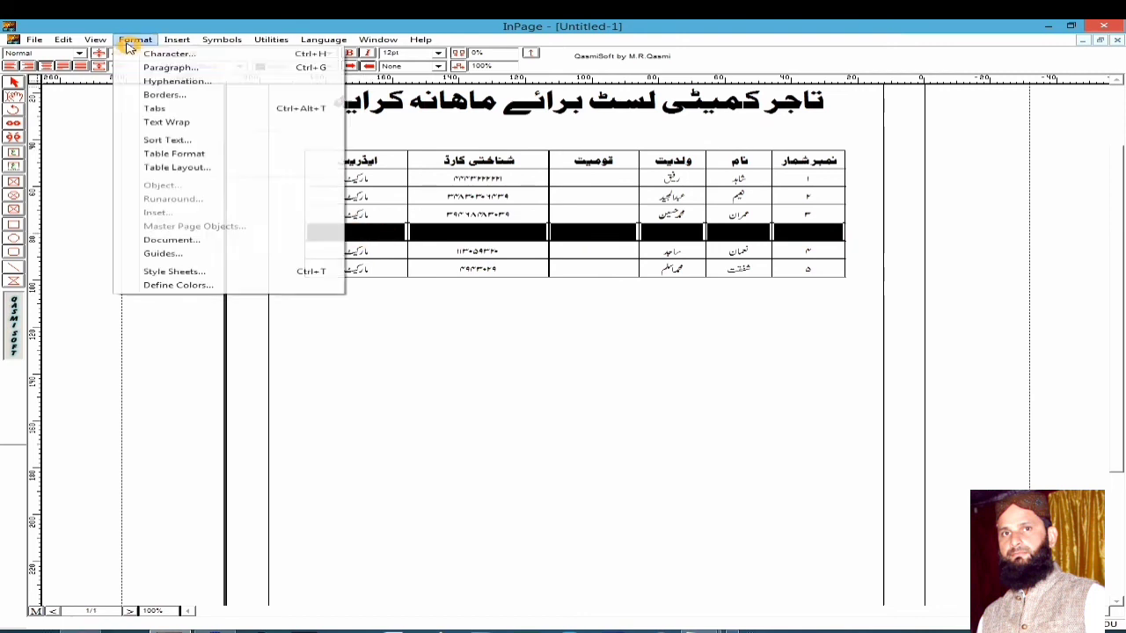
left_click(240, 167)
left_click(591, 348)
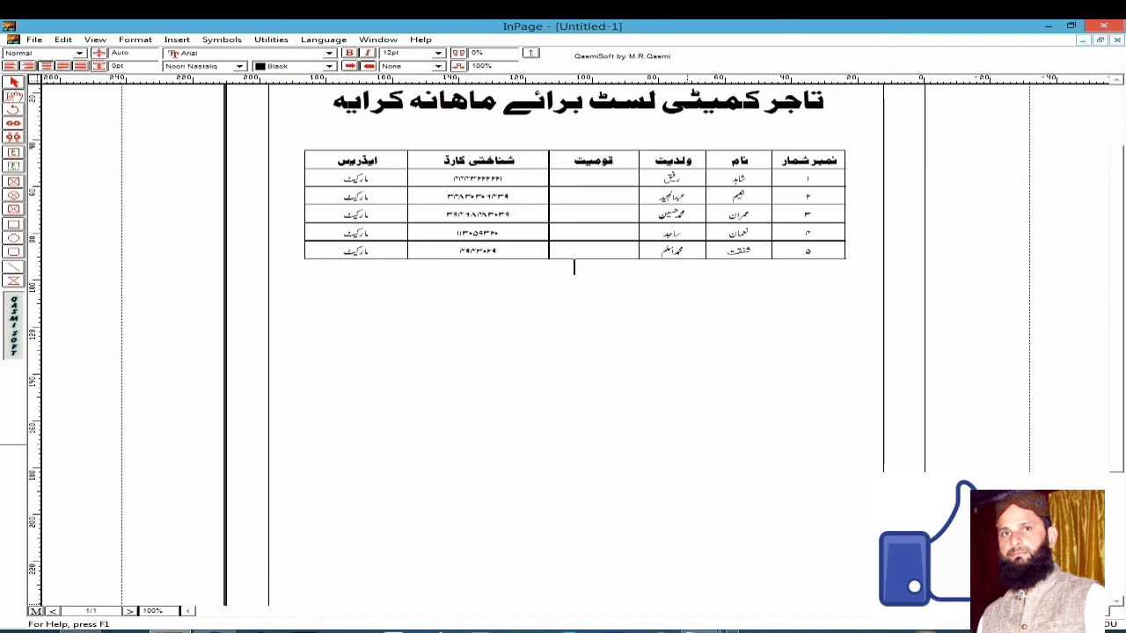
left_click(927, 630)
right_click(897, 581)
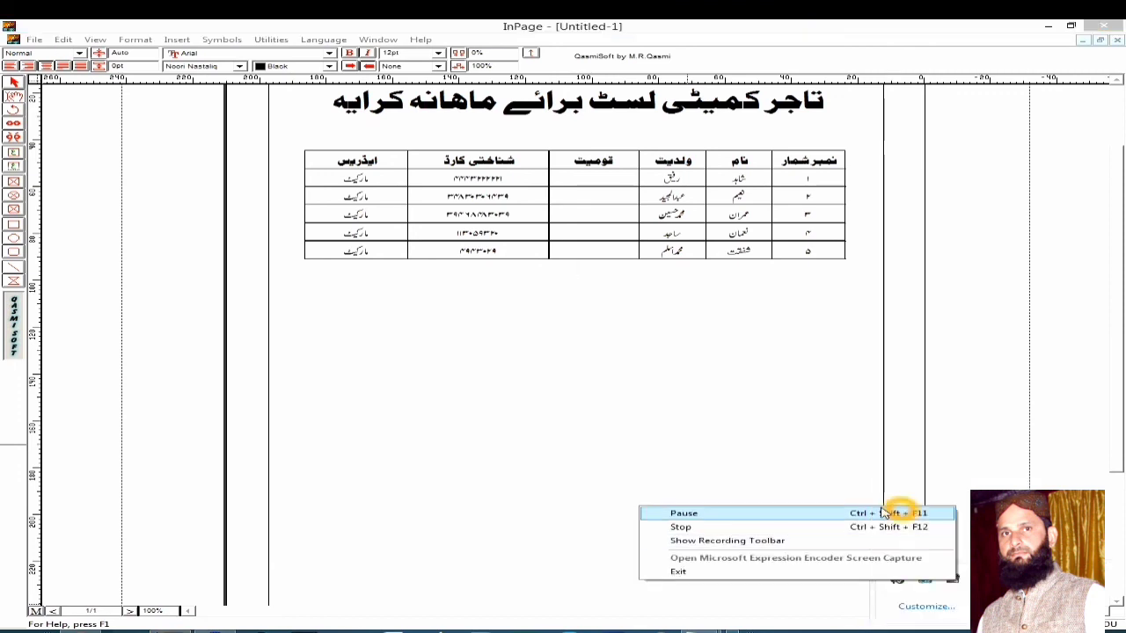